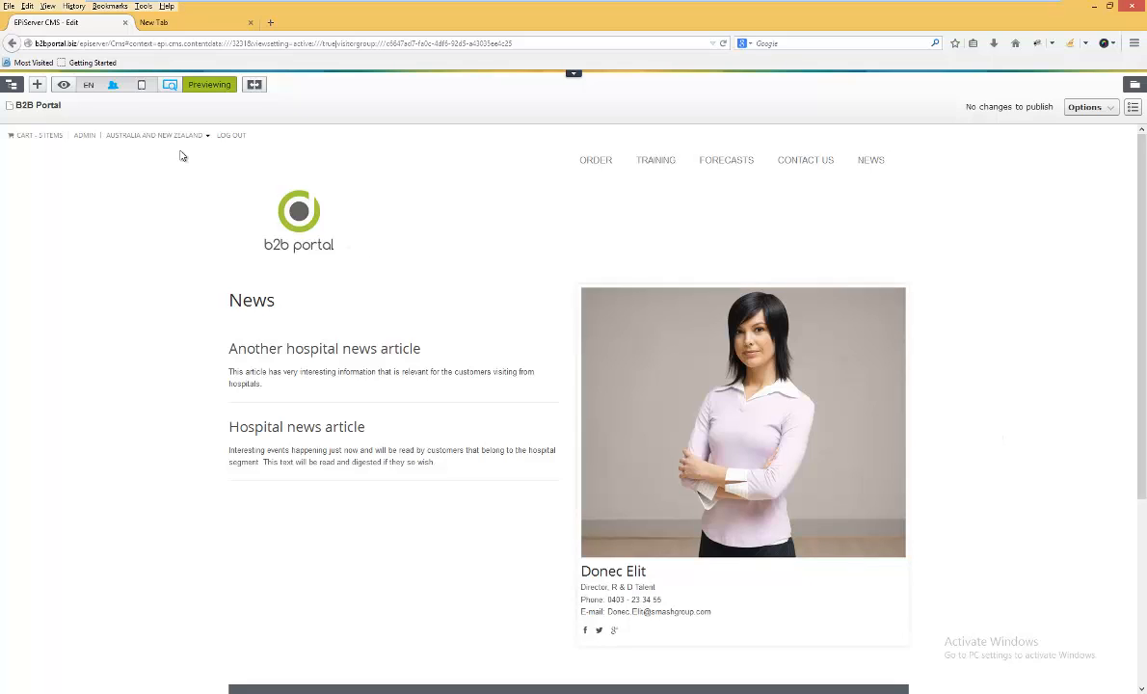
# - Preview the B2B Portal page as the Franchise NSW visitor group and as Franchise VIC
pyautogui.click(113, 88)
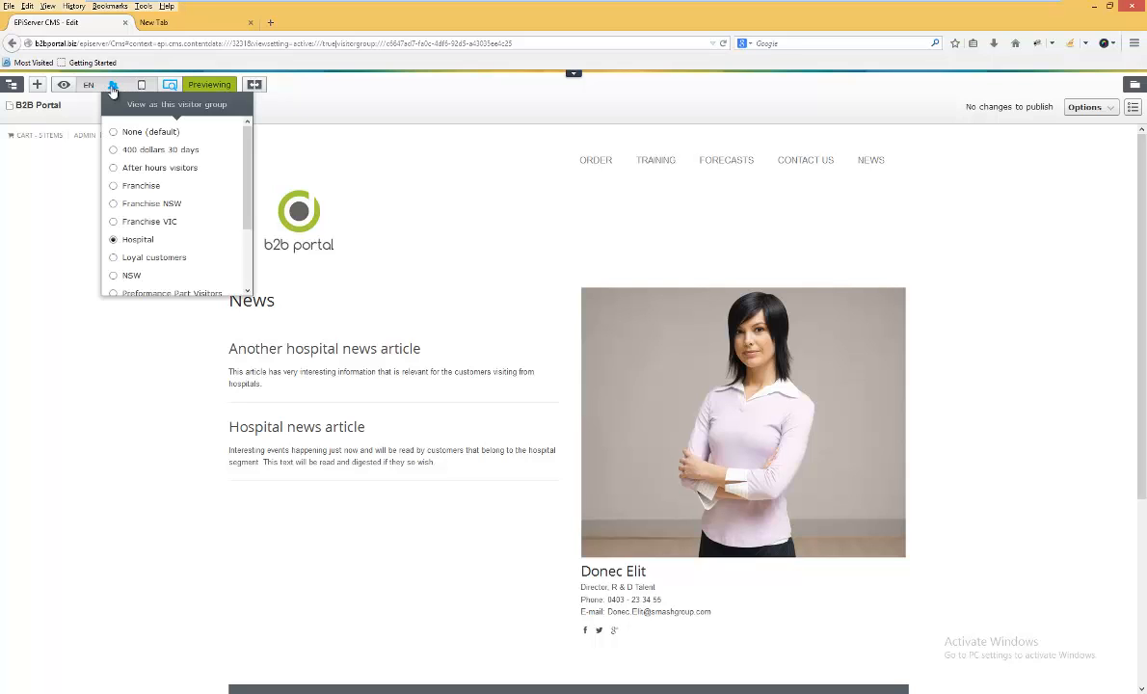
pyautogui.click(152, 206)
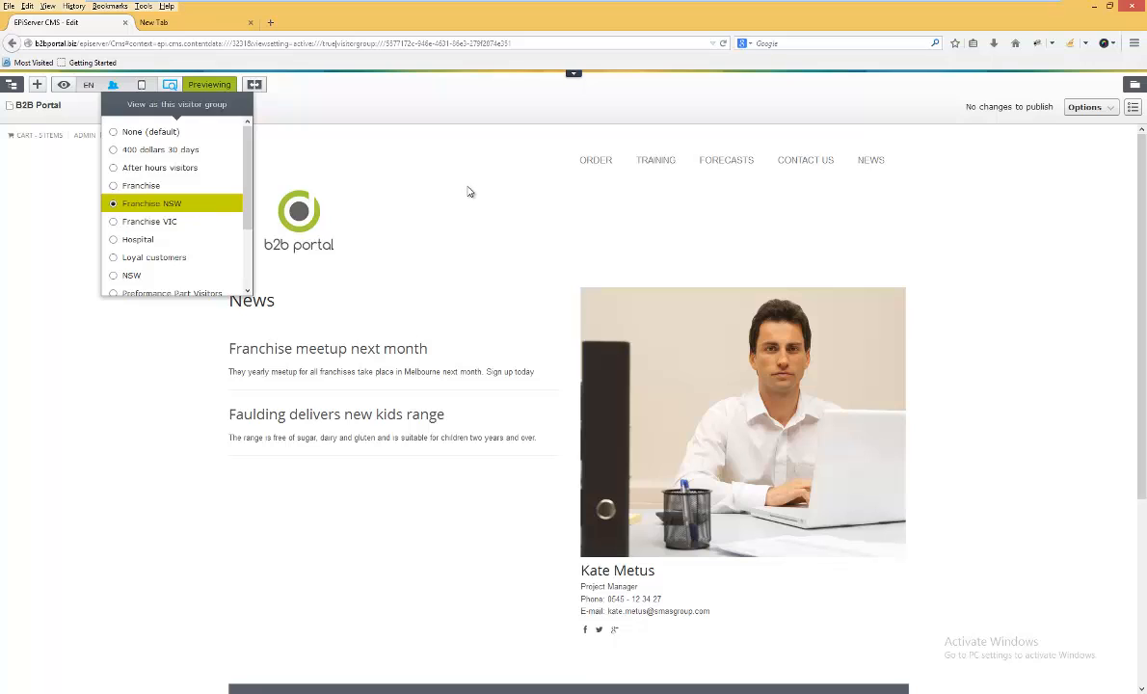
pyautogui.click(437, 183)
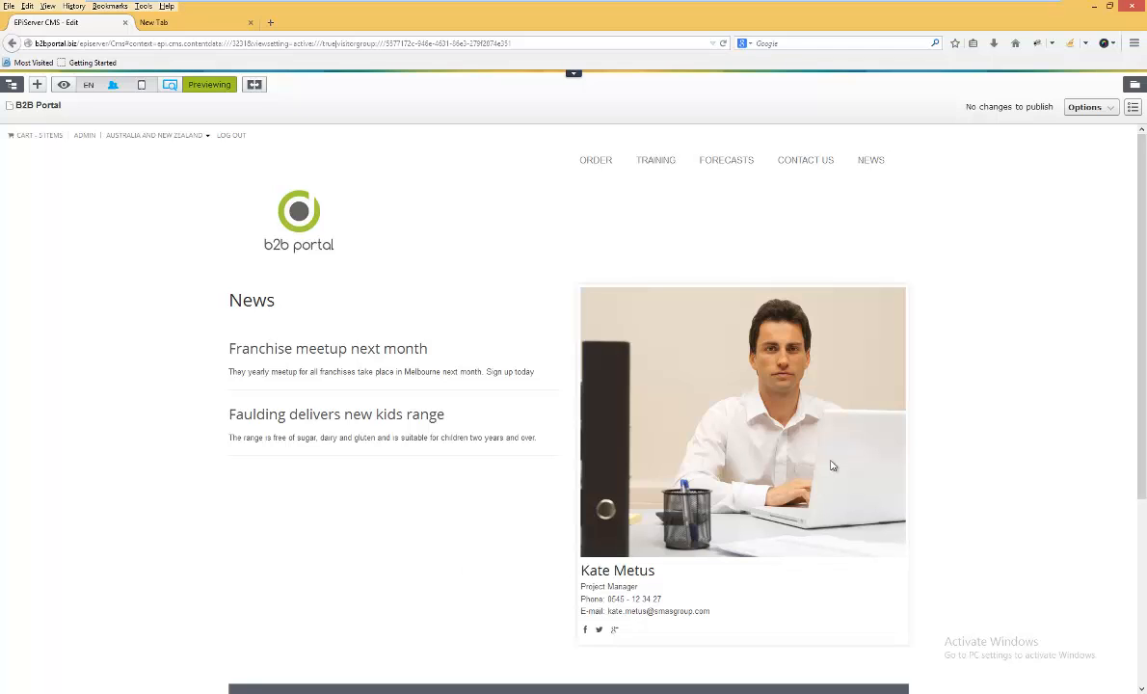
pyautogui.click(113, 86)
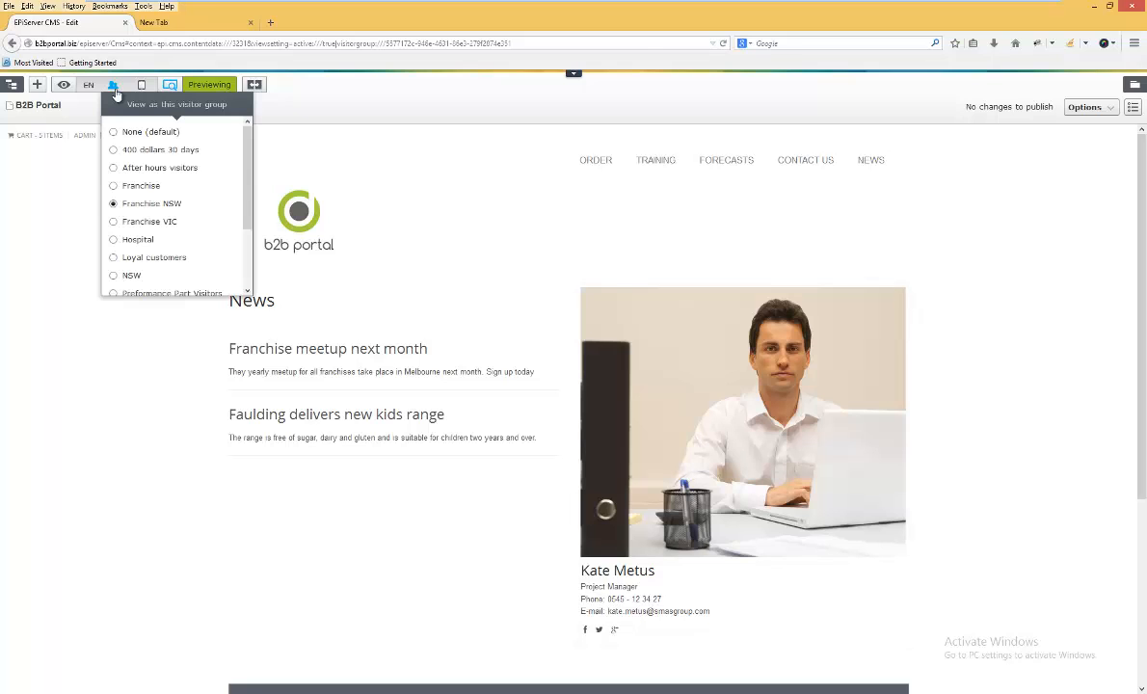
pyautogui.click(152, 221)
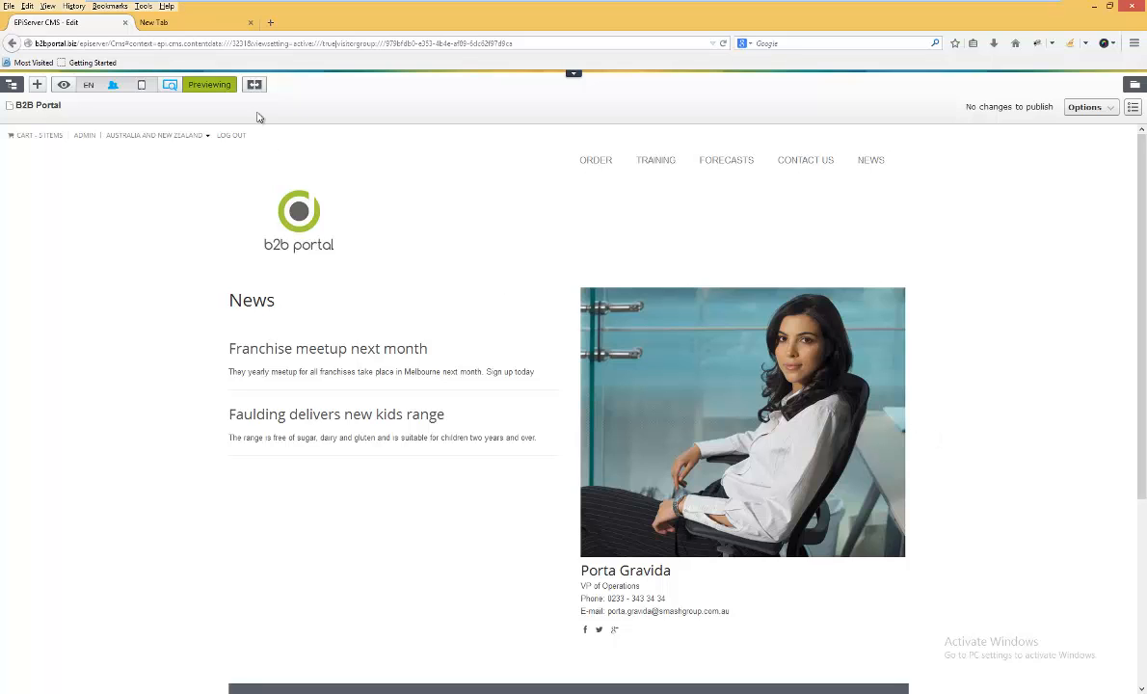
# - Exit the preview and open the Franchise block from the large content area in its all-properties form
pyautogui.click(168, 89)
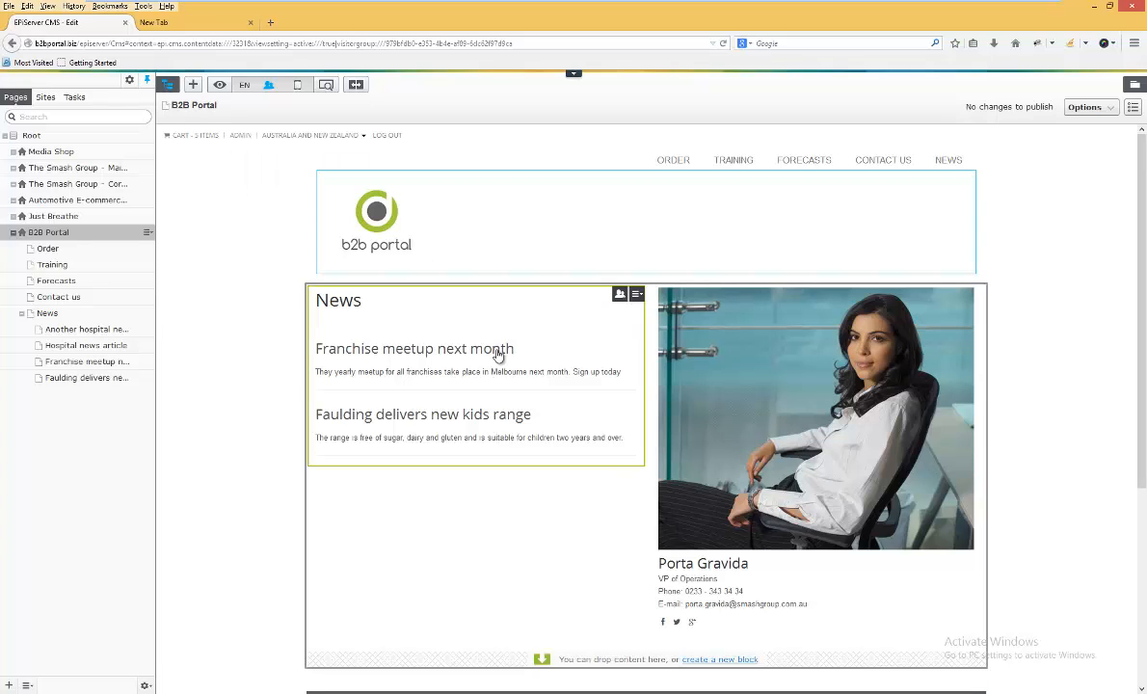
pyautogui.click(555, 330)
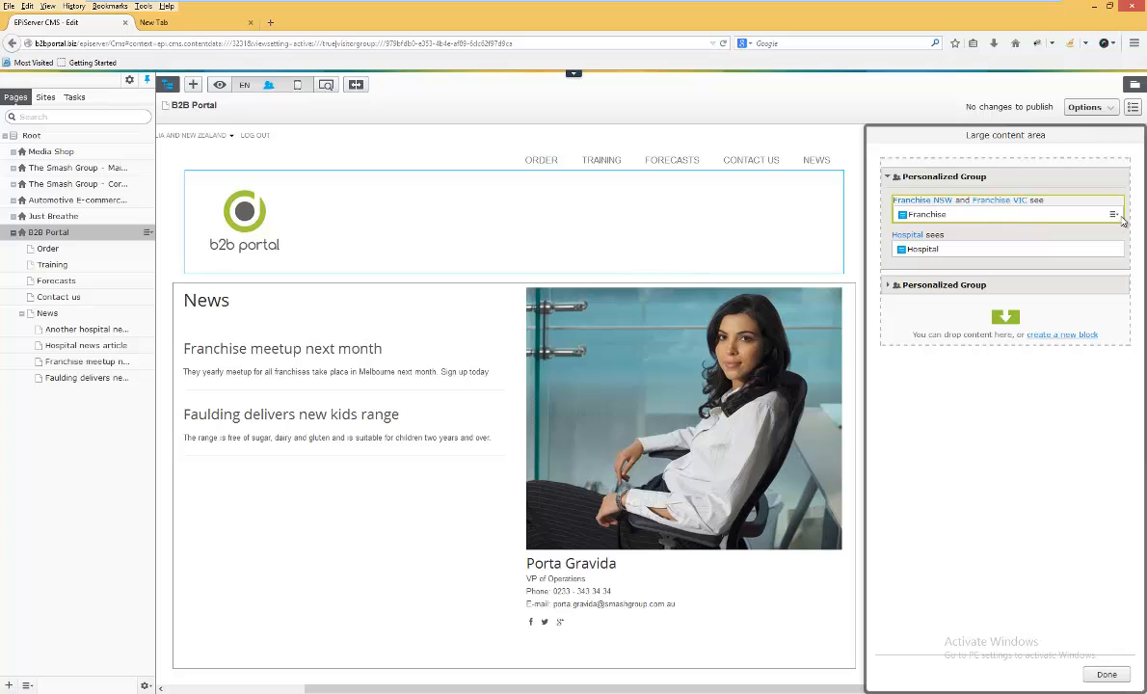
pyautogui.click(1114, 216)
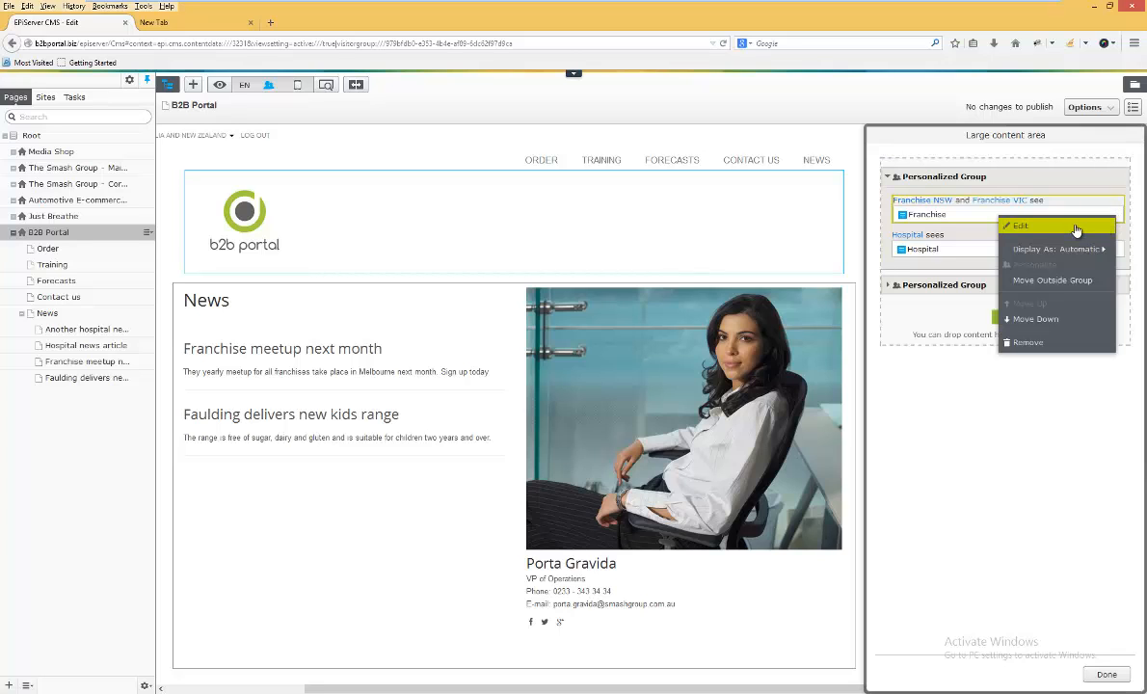
pyautogui.click(1077, 227)
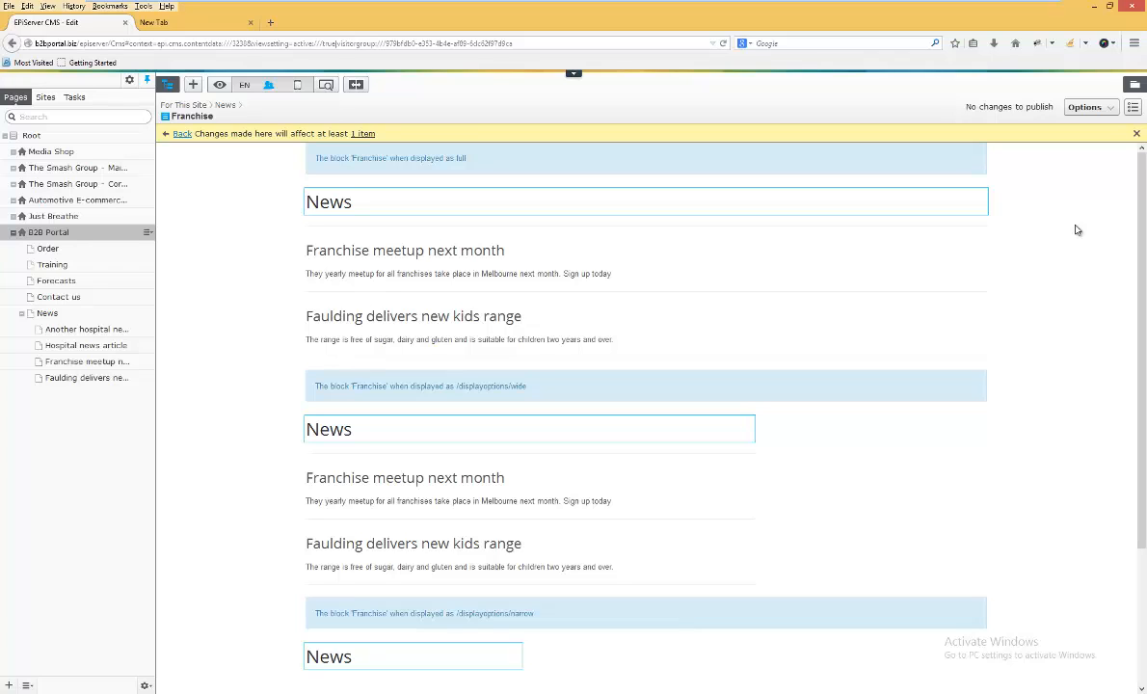
pyautogui.scroll(-3, 1076, 229)
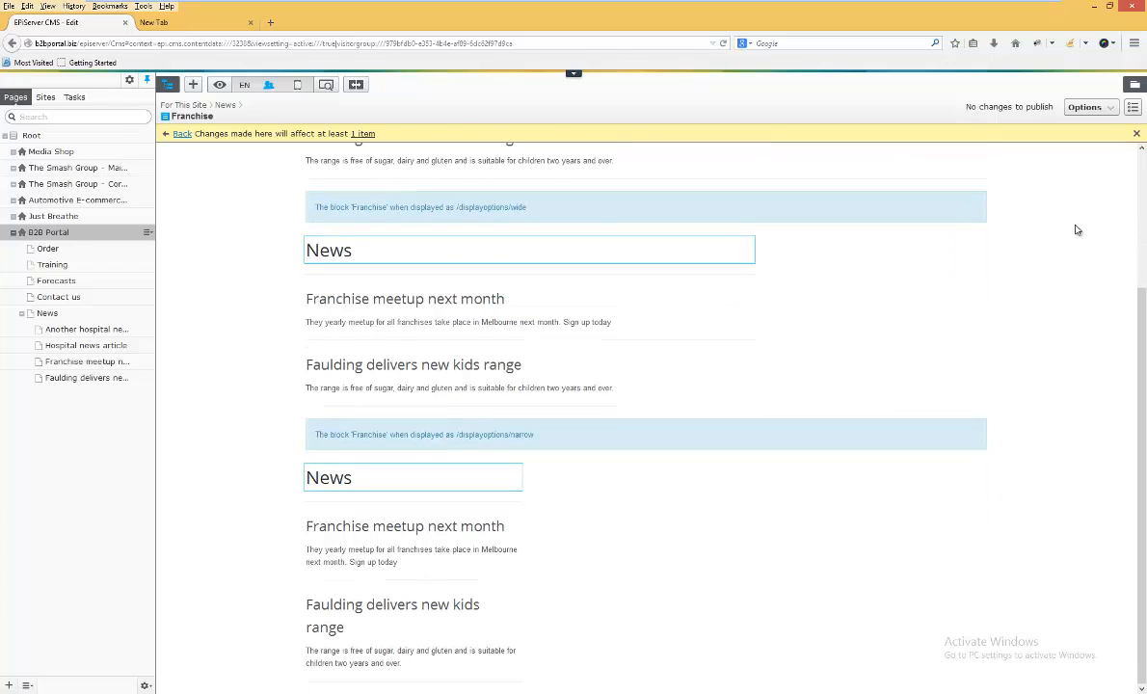
pyautogui.scroll(3, 1076, 229)
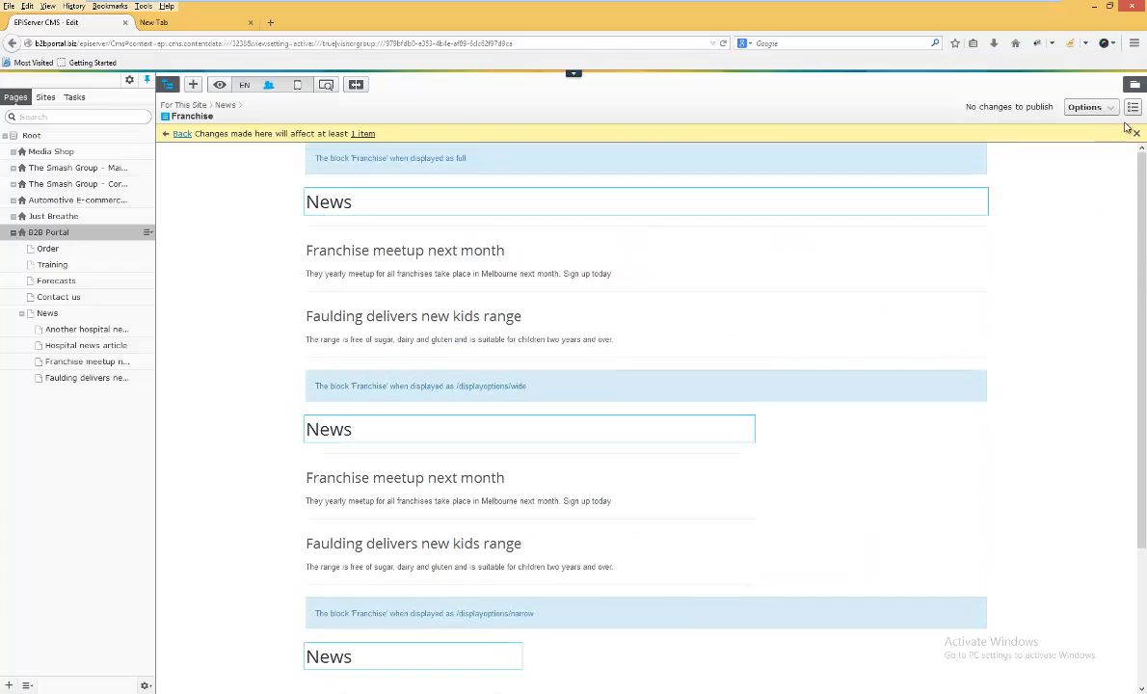
pyautogui.click(1132, 108)
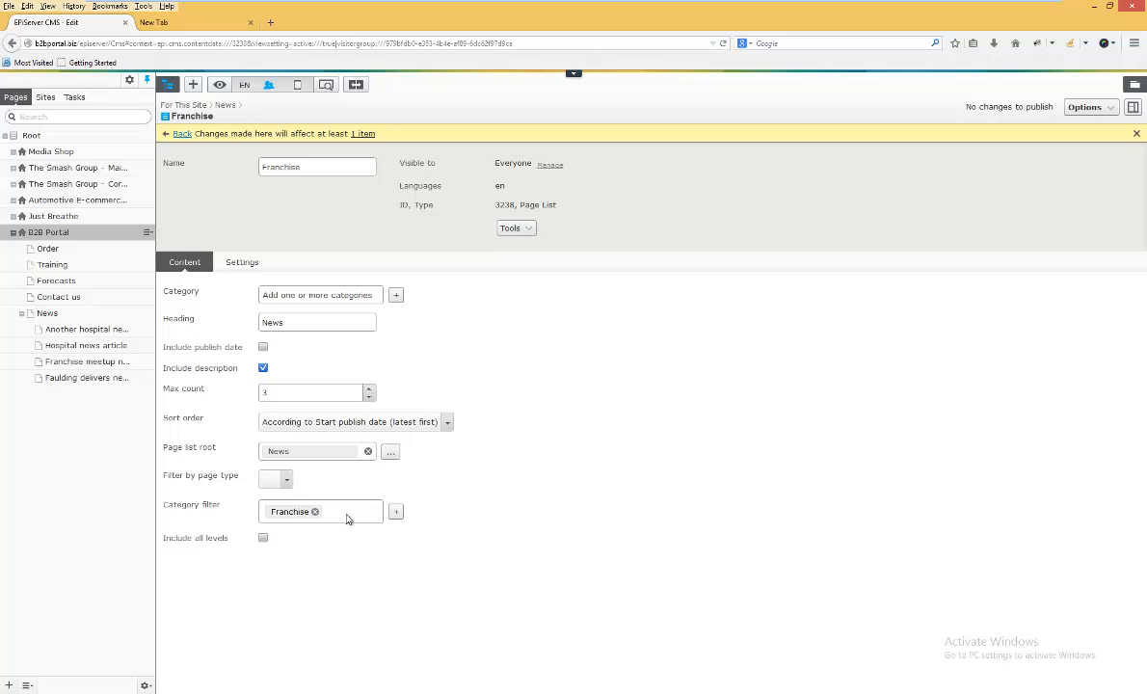
# - Review the B2B Portal categories for the Franchise block's category filter and the articles under its News page list root
pyautogui.click(395, 512)
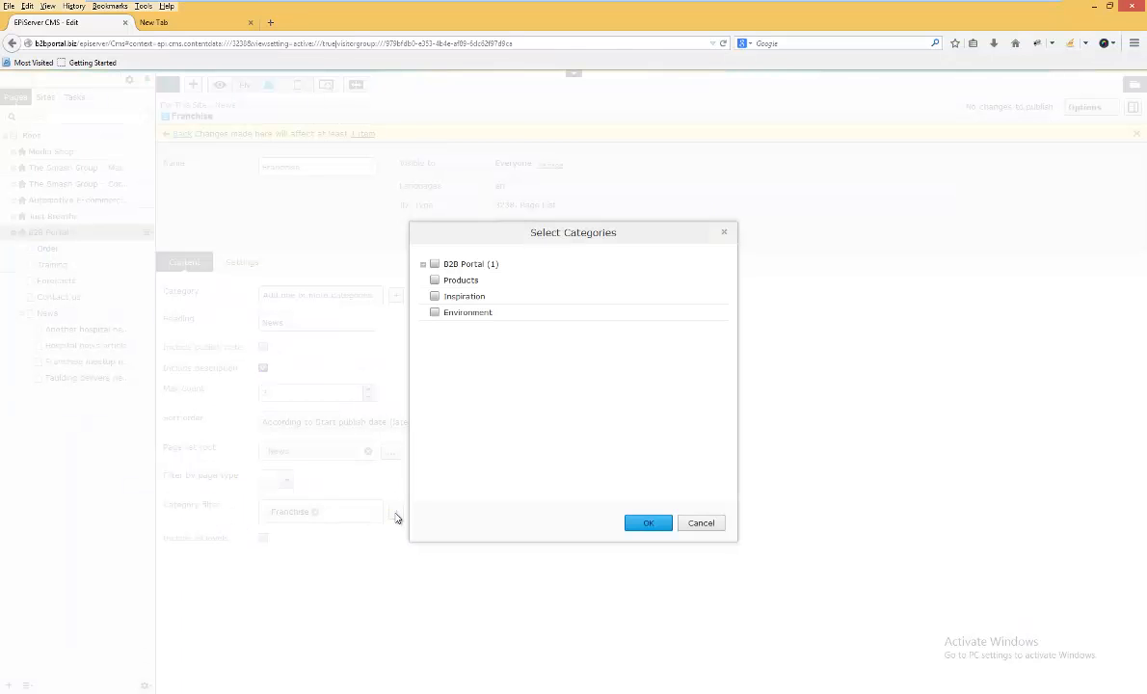
pyautogui.click(424, 266)
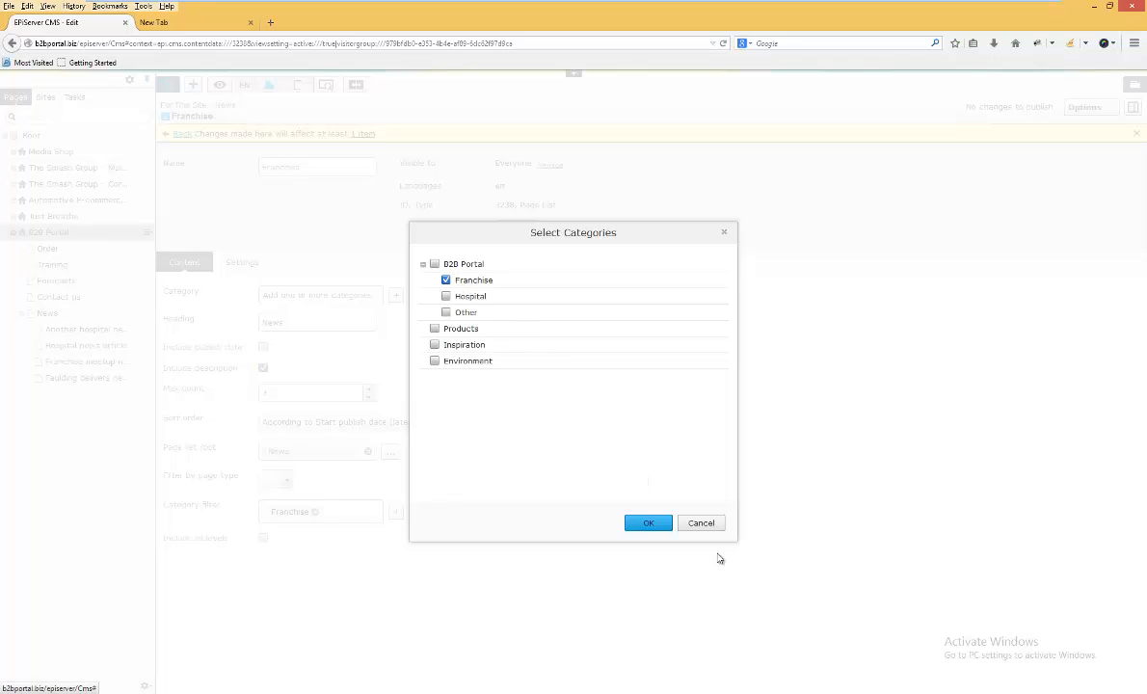
pyautogui.click(704, 522)
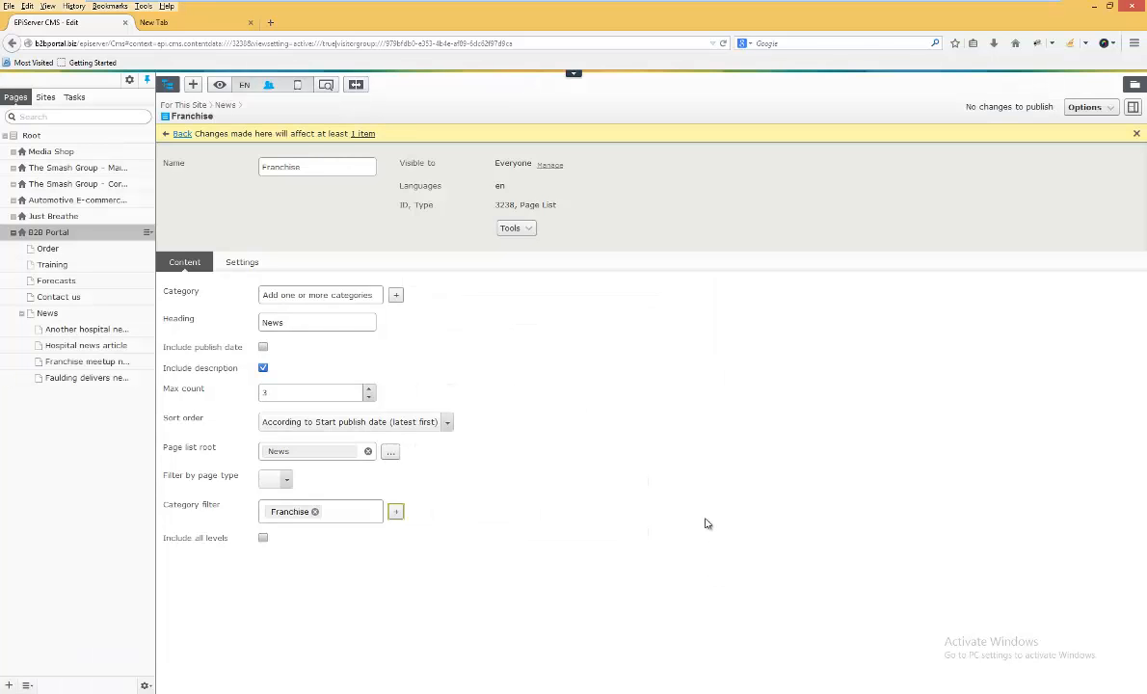
pyautogui.click(395, 459)
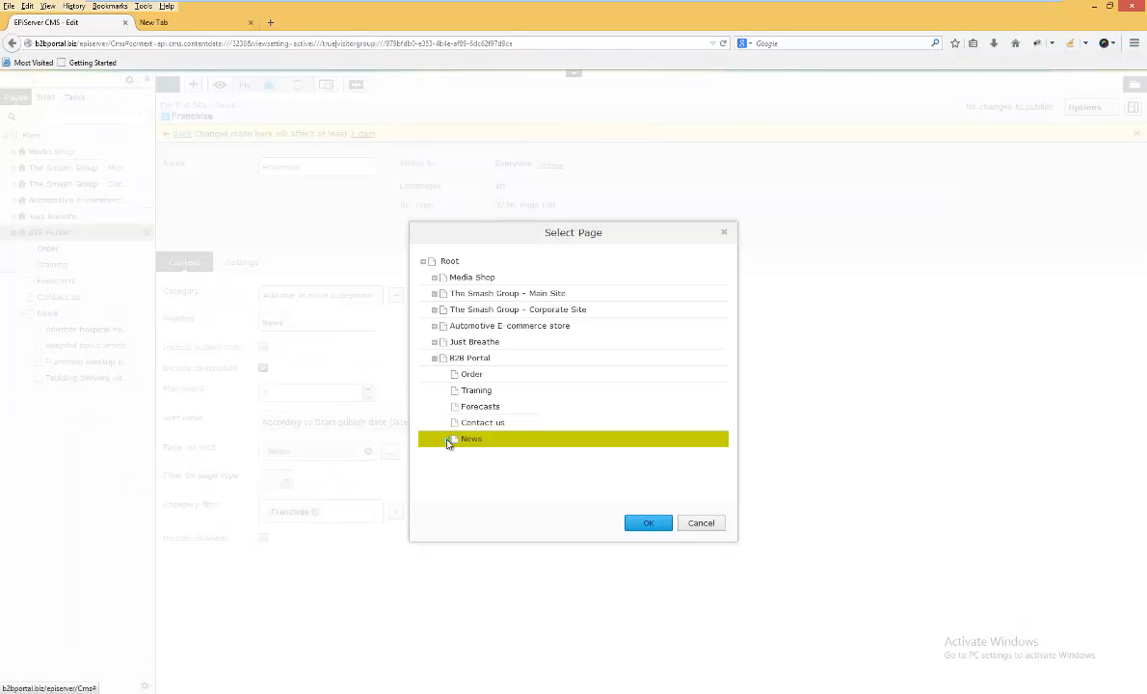
pyautogui.click(444, 440)
pyautogui.scroll(-1, 538, 448)
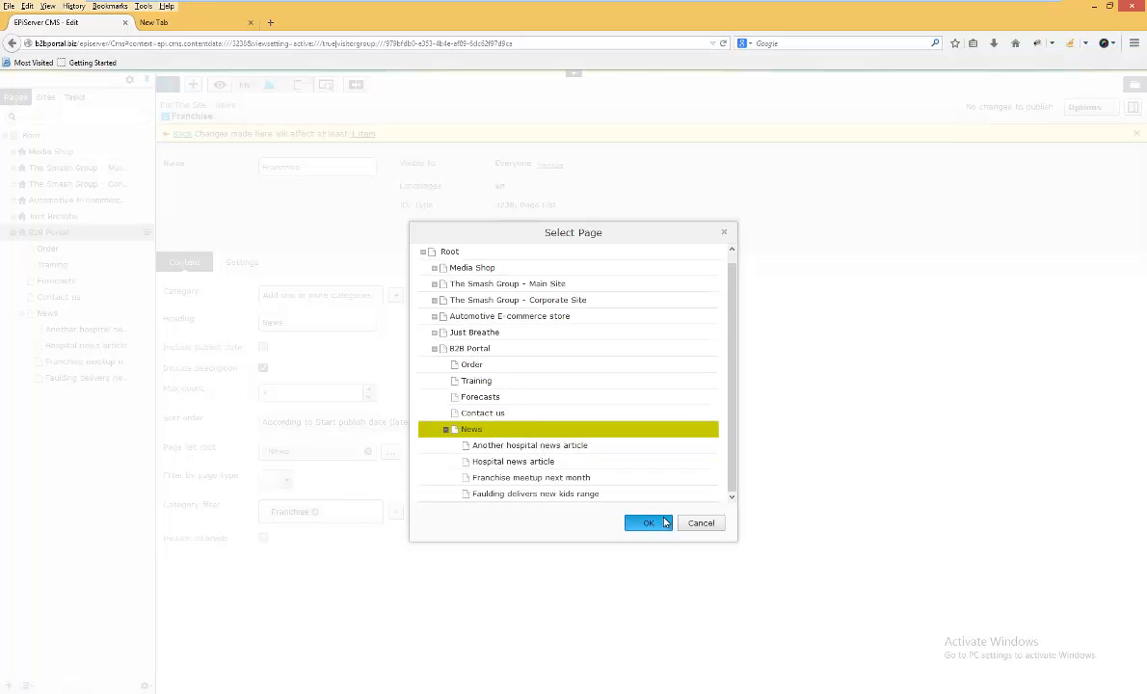
pyautogui.click(647, 523)
# - Return to the B2B Portal page and check which visitor groups can see the Franchise block
pyautogui.click(55, 235)
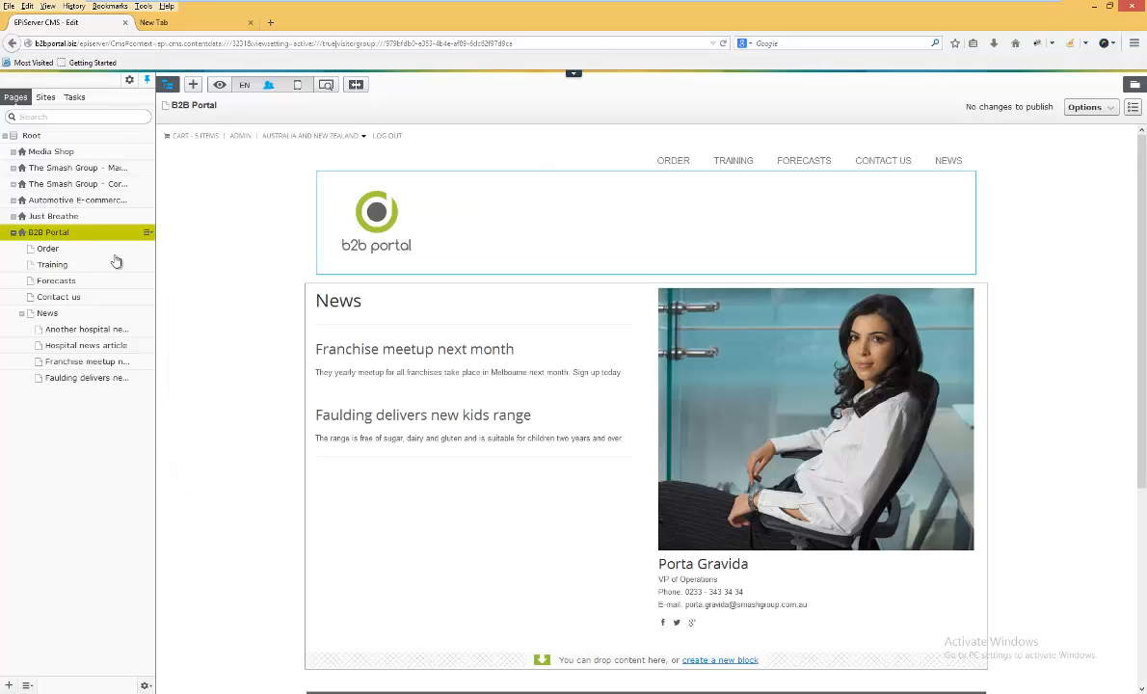
pyautogui.click(574, 361)
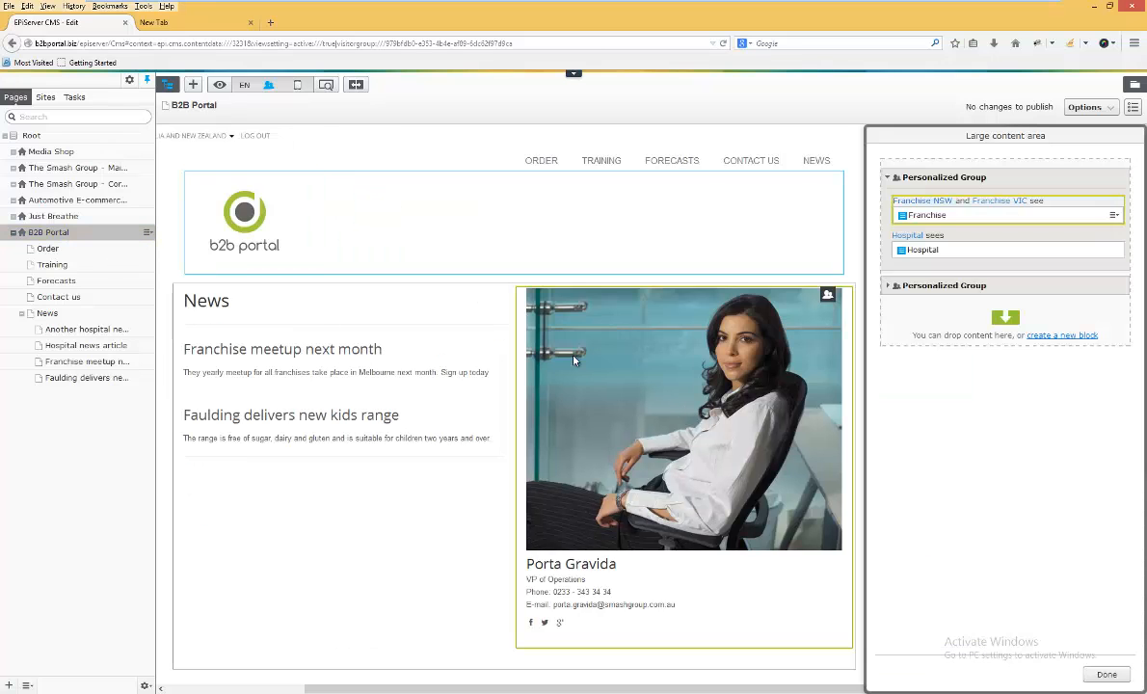
pyautogui.moveTo(929, 214); pyautogui.dragTo(929, 209)
pyautogui.click(911, 200)
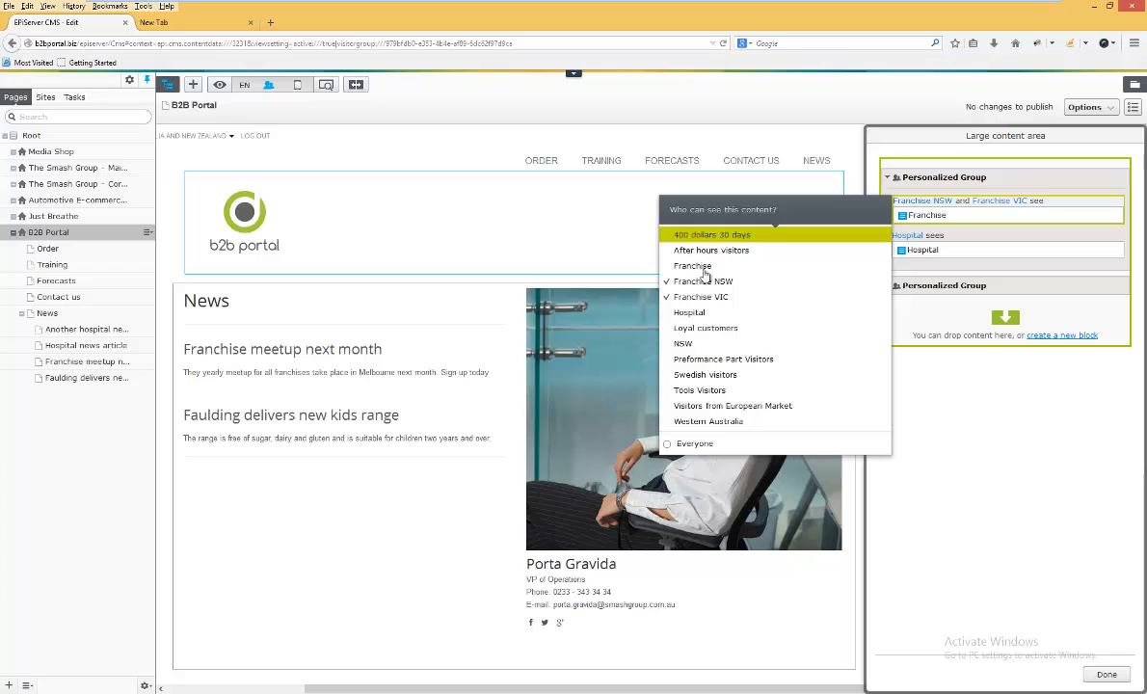
pyautogui.click(842, 146)
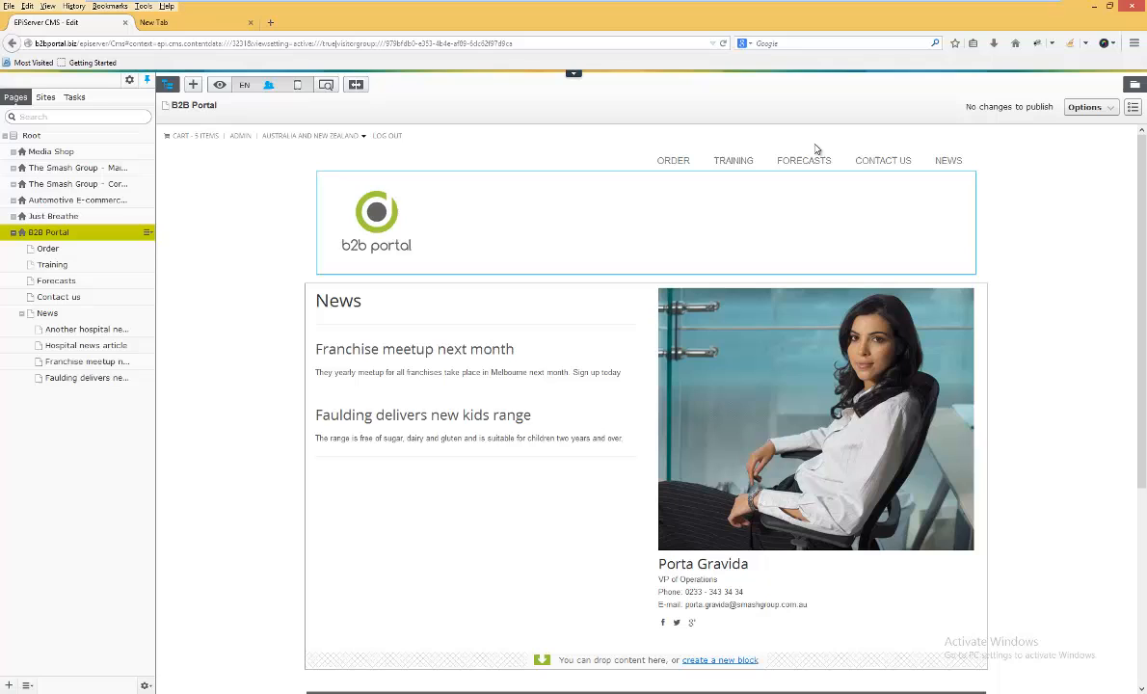
# - Open the Franchise VIC visitor group from the CMS visitor groups list
pyautogui.click(574, 76)
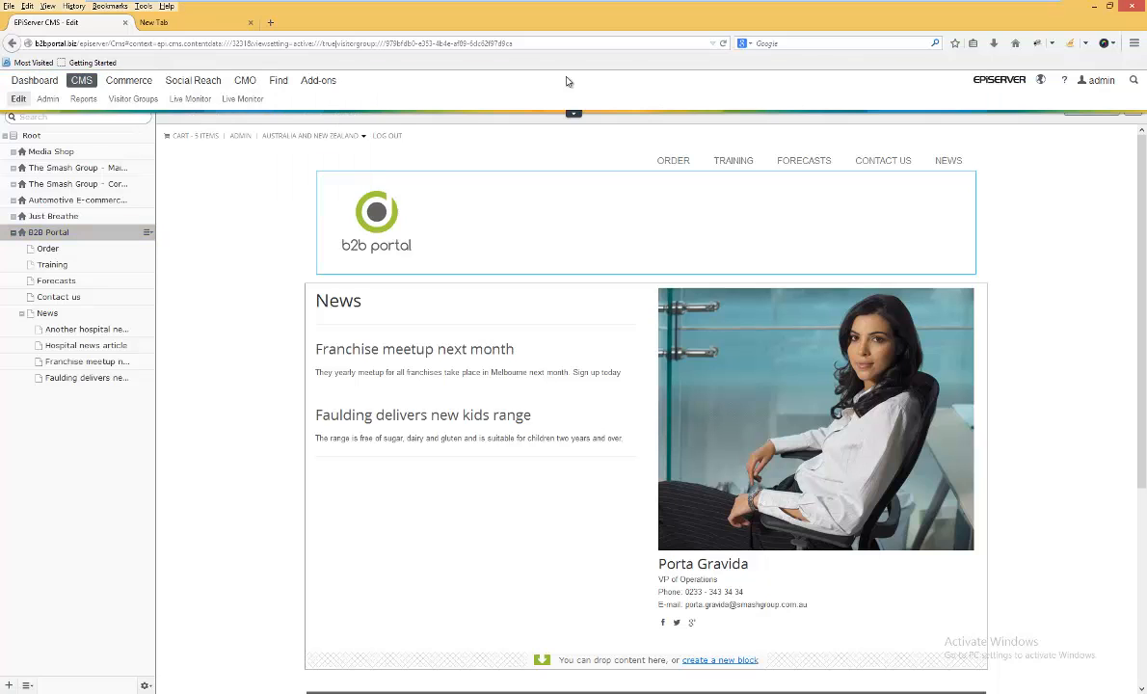
pyautogui.click(132, 99)
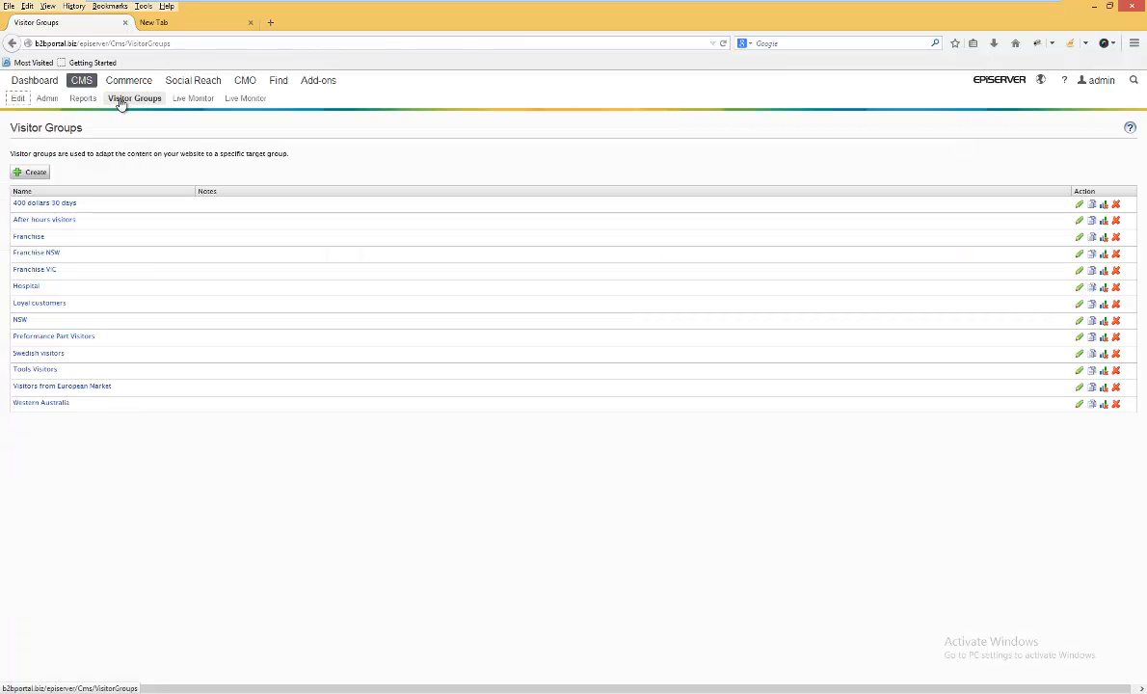
pyautogui.click(45, 274)
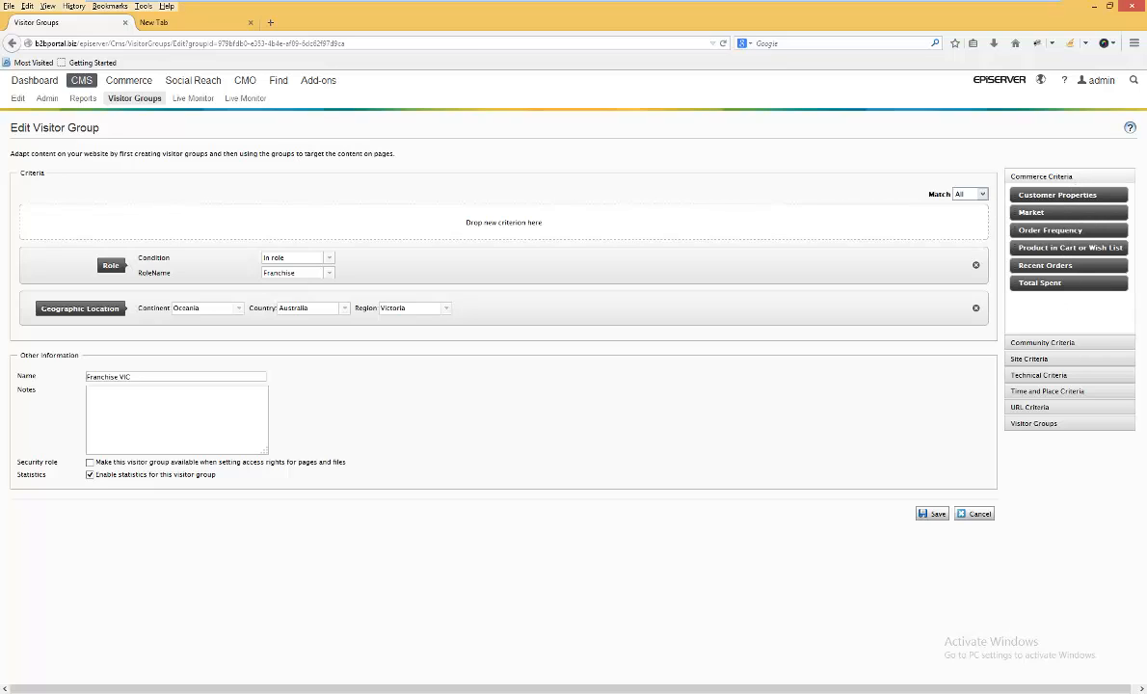
# - Look through the available Community, Site, Technical, Time and Place, and URL criteria for the visitor group
pyautogui.click(1089, 342)
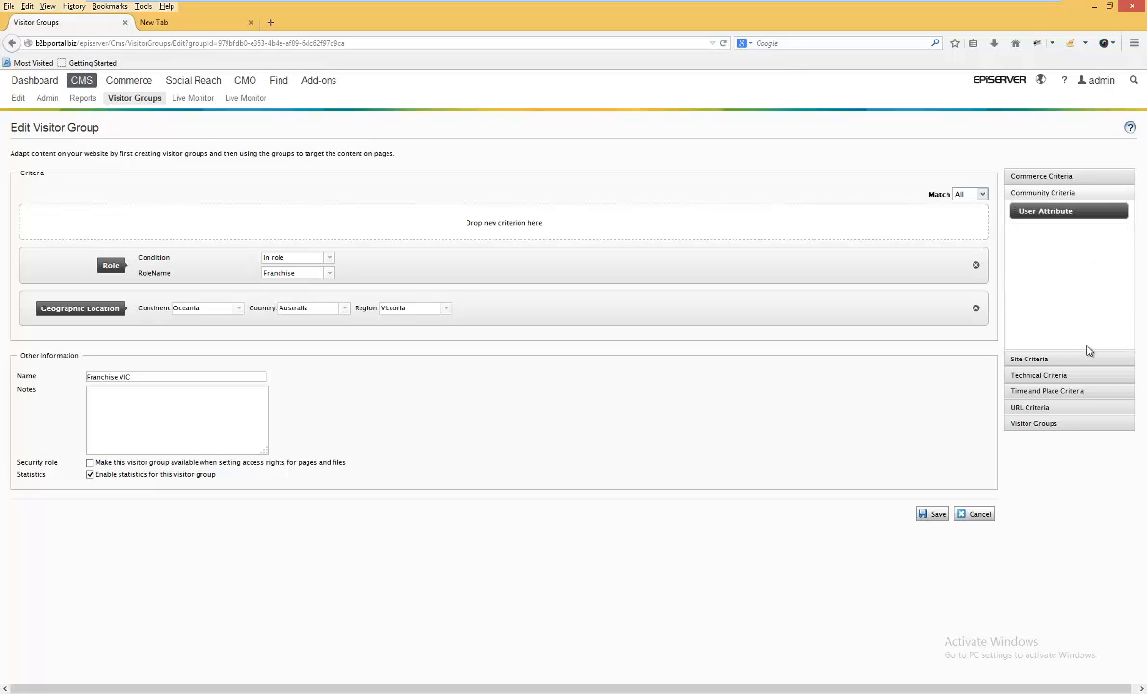
pyautogui.click(1072, 361)
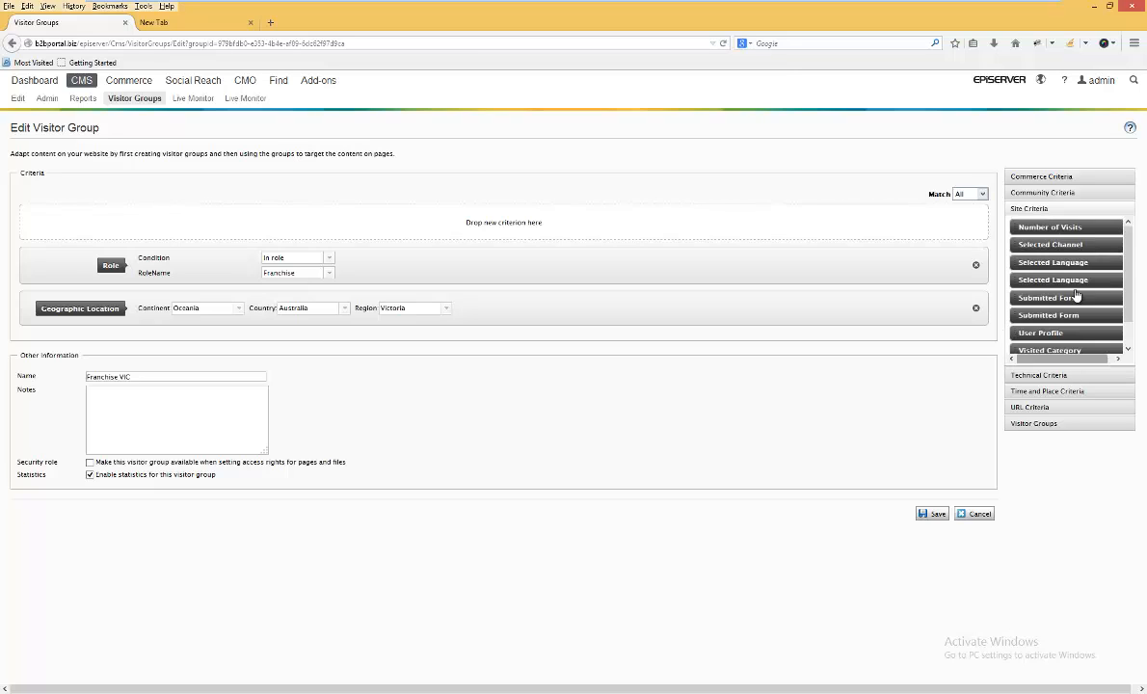
pyautogui.scroll(-1, 1126, 268)
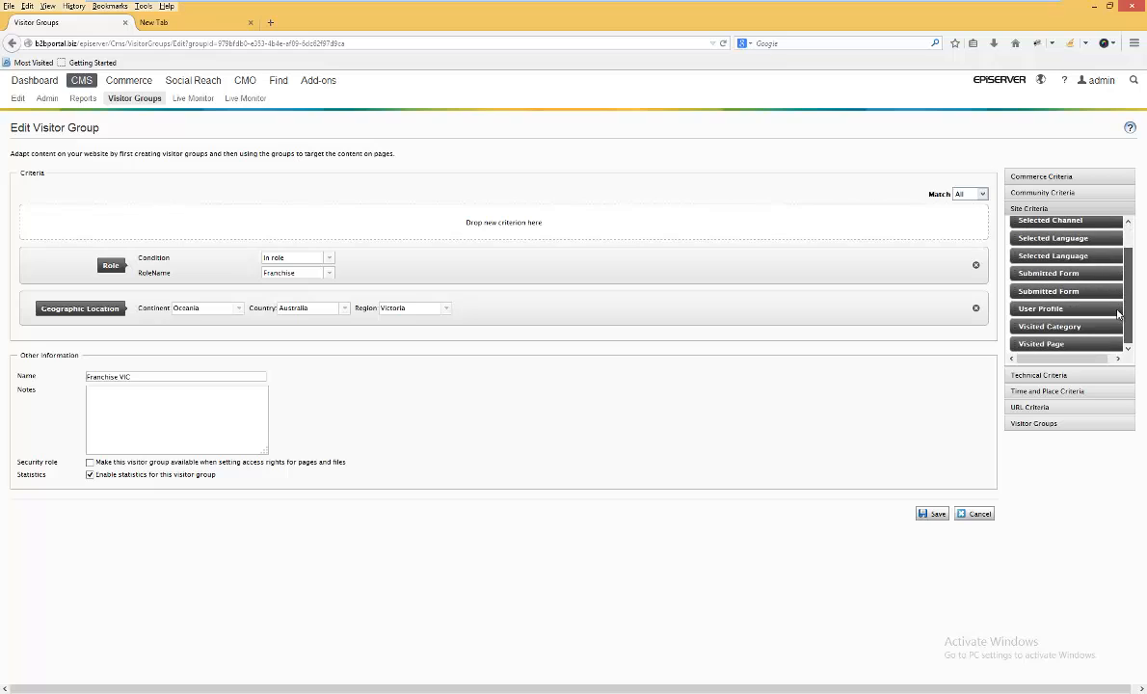
pyautogui.click(1079, 377)
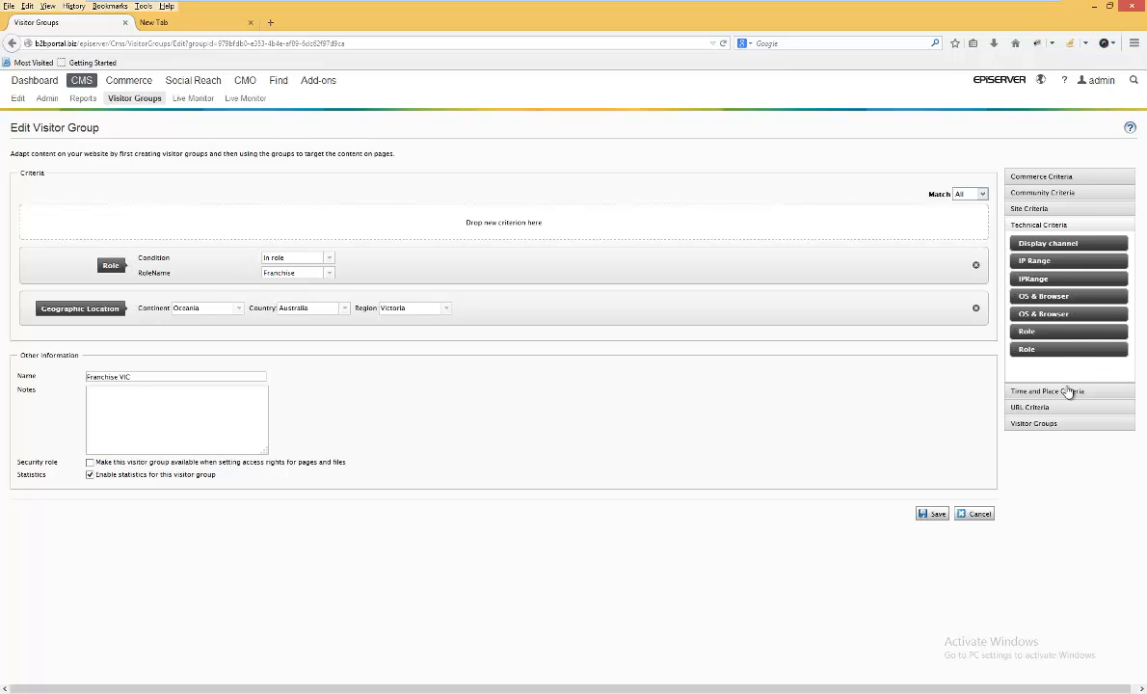
pyautogui.click(1067, 392)
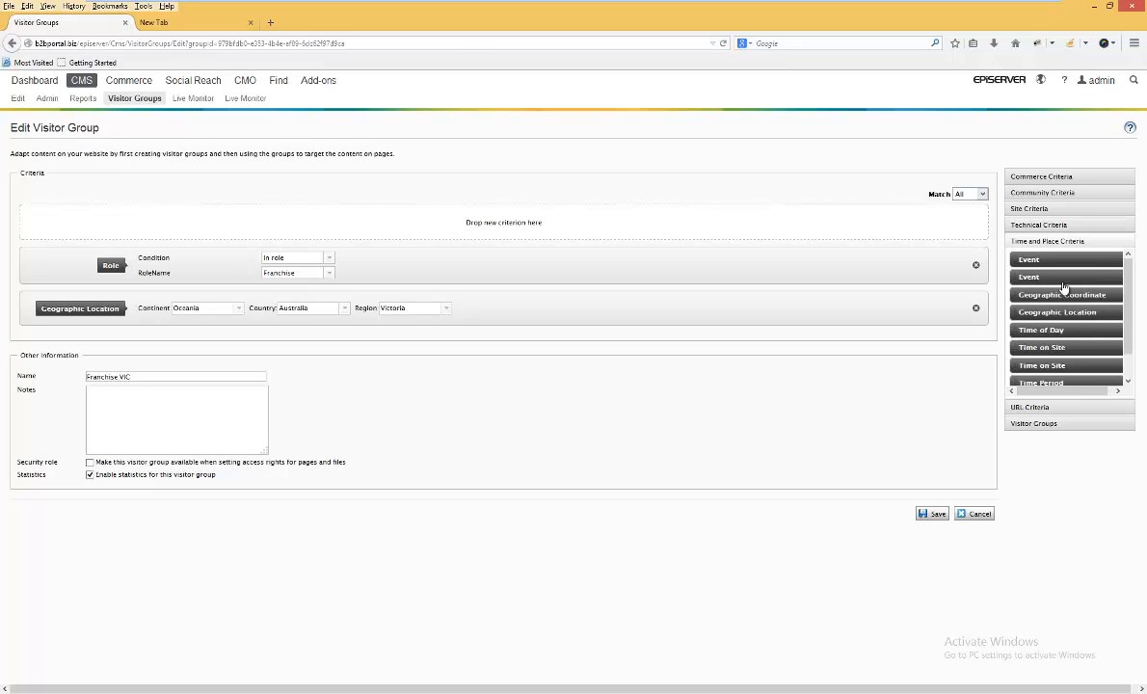
pyautogui.scroll(-1, 1072, 337)
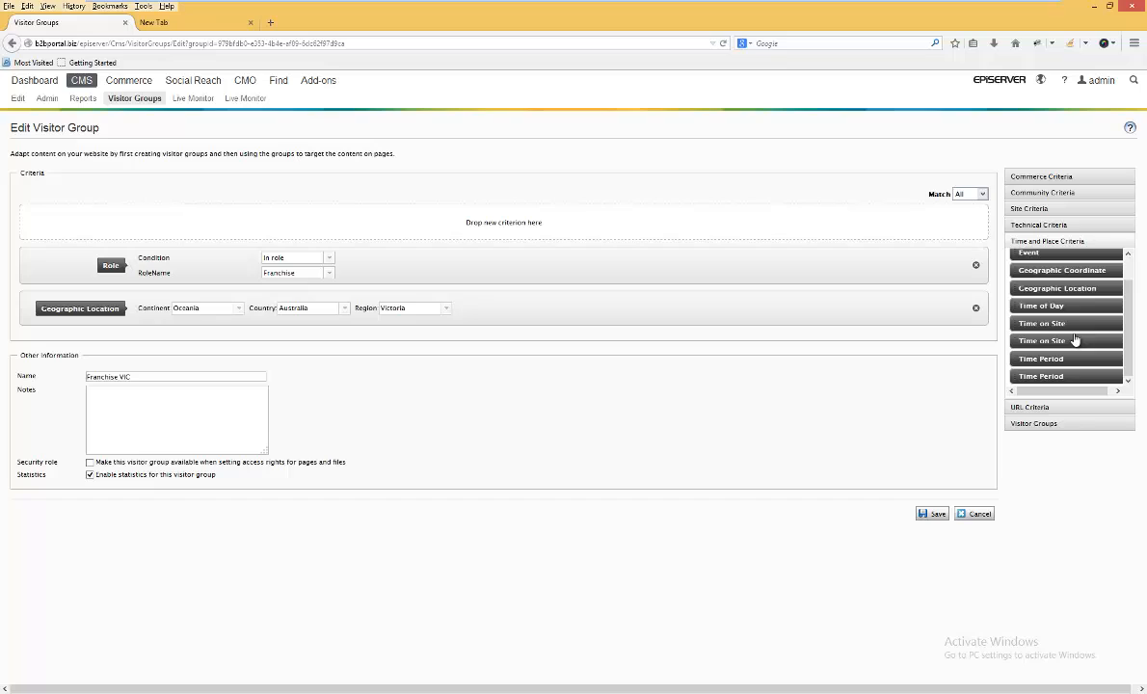
pyautogui.click(1061, 412)
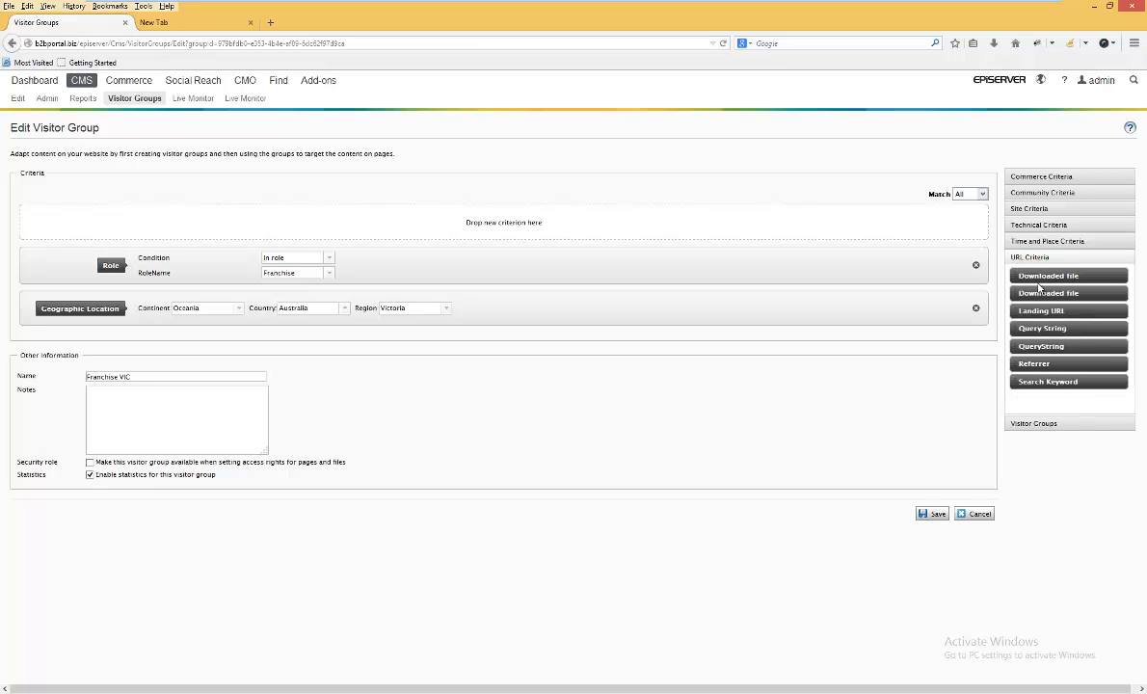